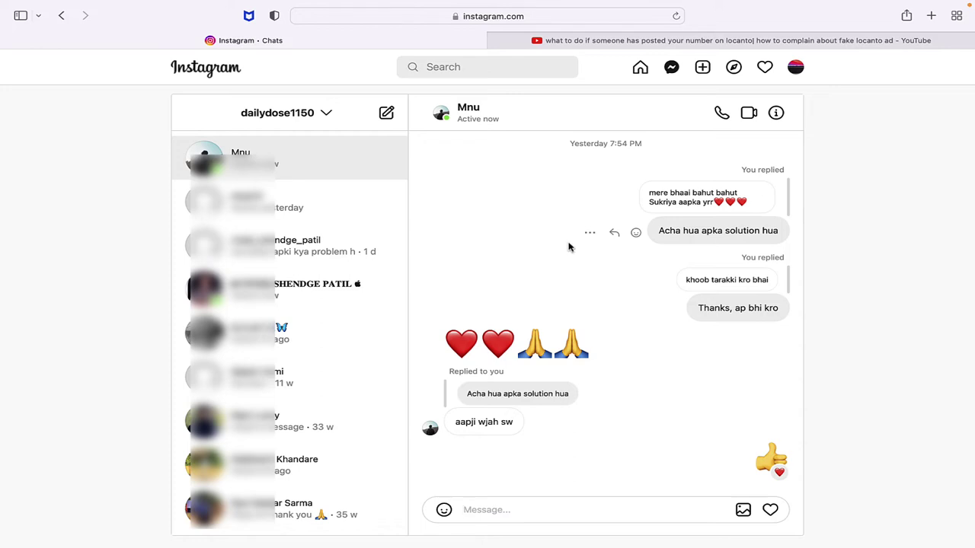
Open a new Safari tab and go to the Locanto India free classifieds site.
click(647, 43)
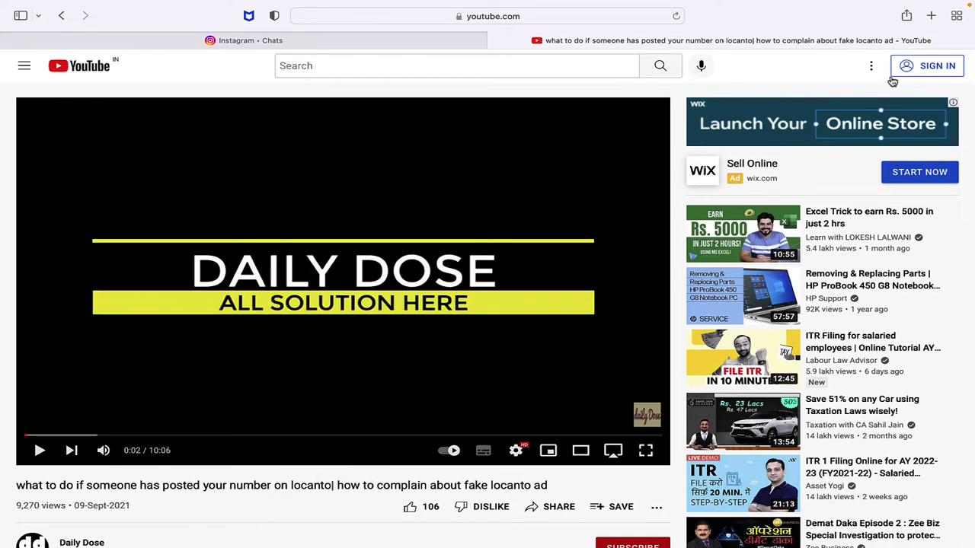
click(931, 15)
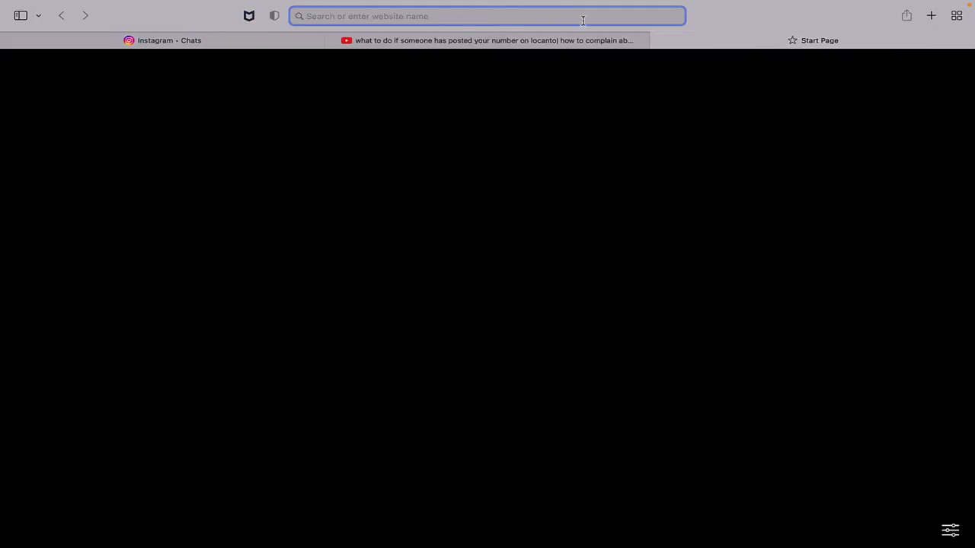
text(locnat)
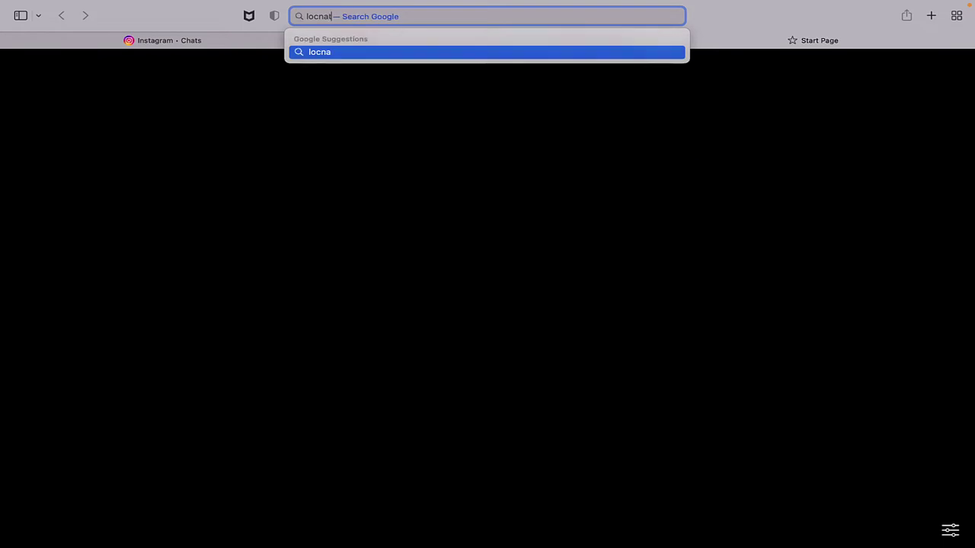
key(BackSpace)
key(BackSpace)
key(BackSpace)
text(anto)
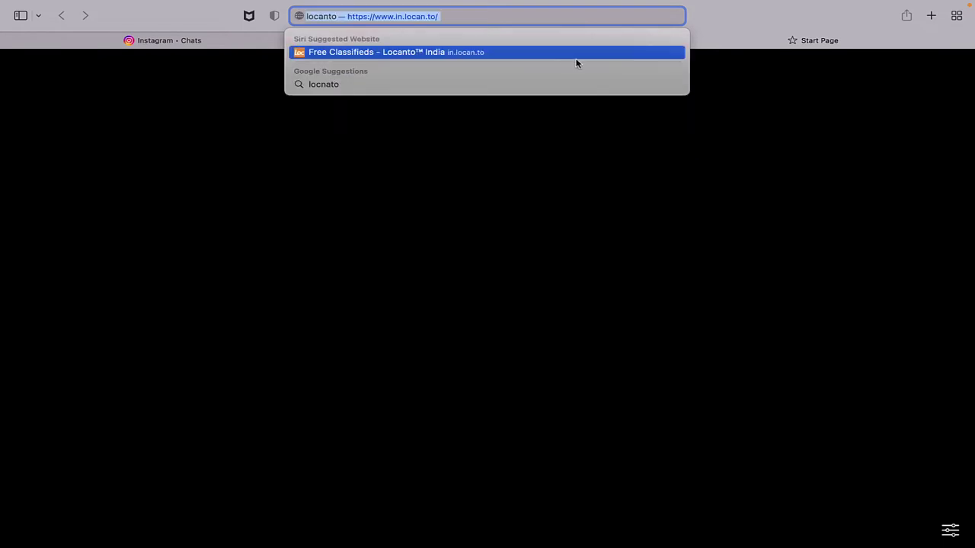
click(560, 54)
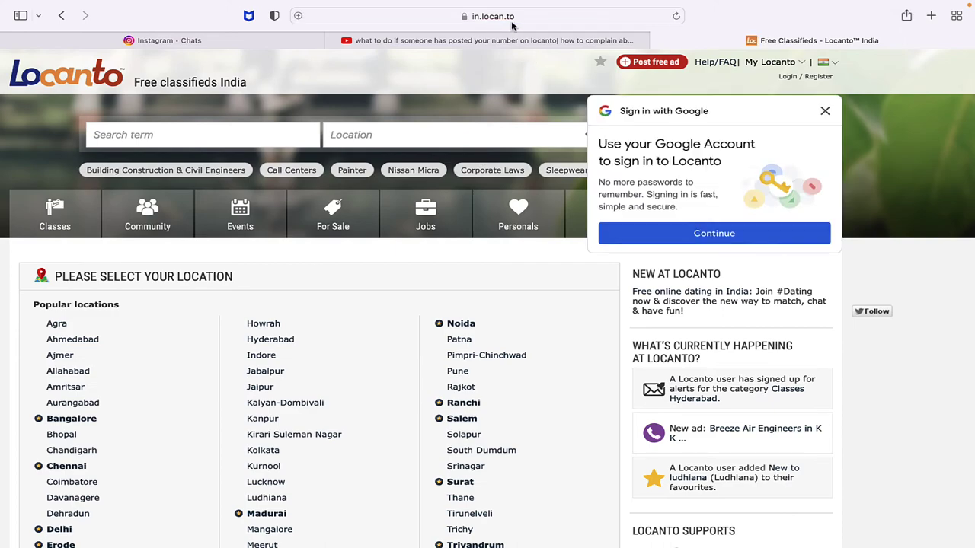
Dismiss the Google sign-in prompt and go to Locanto's Contact & Feedback page from the footer.
click(825, 112)
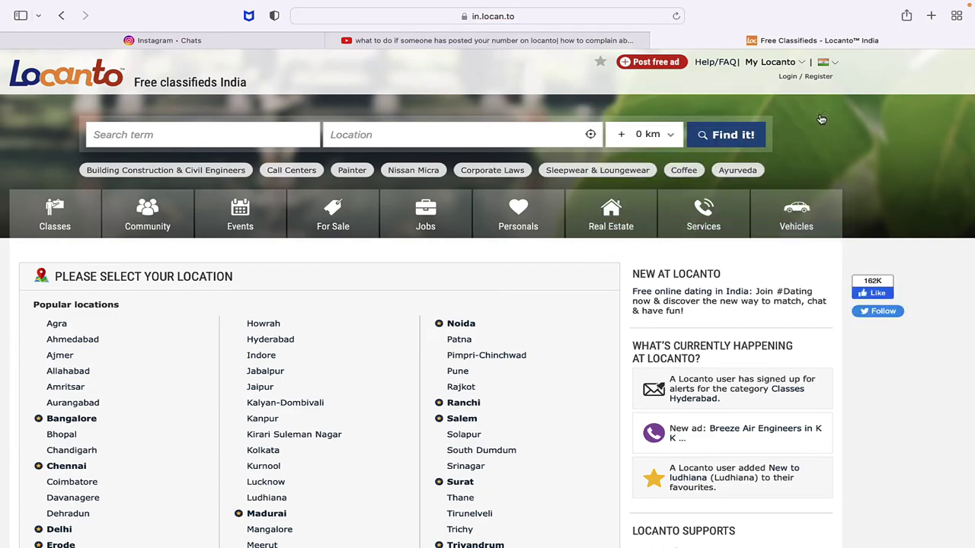
scroll(518, 406, down, 15)
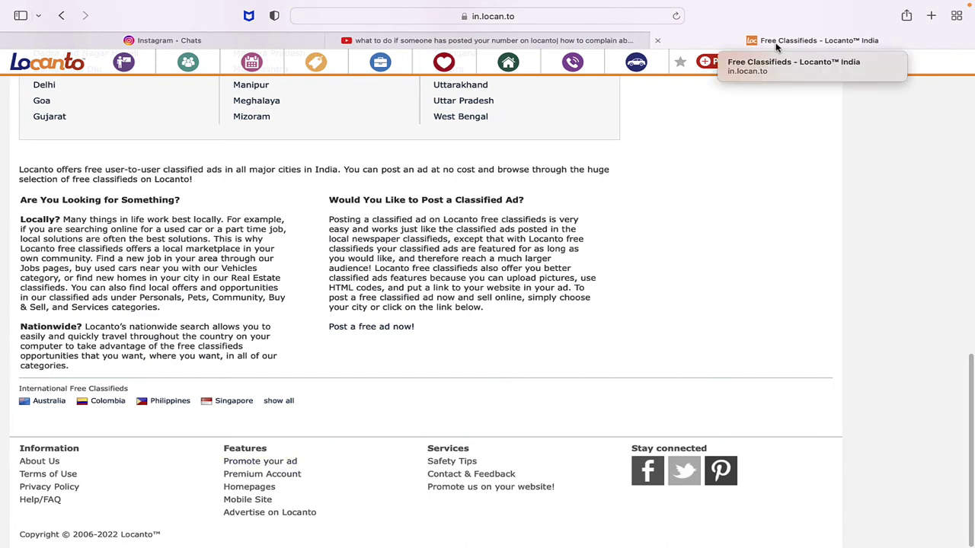
click(446, 475)
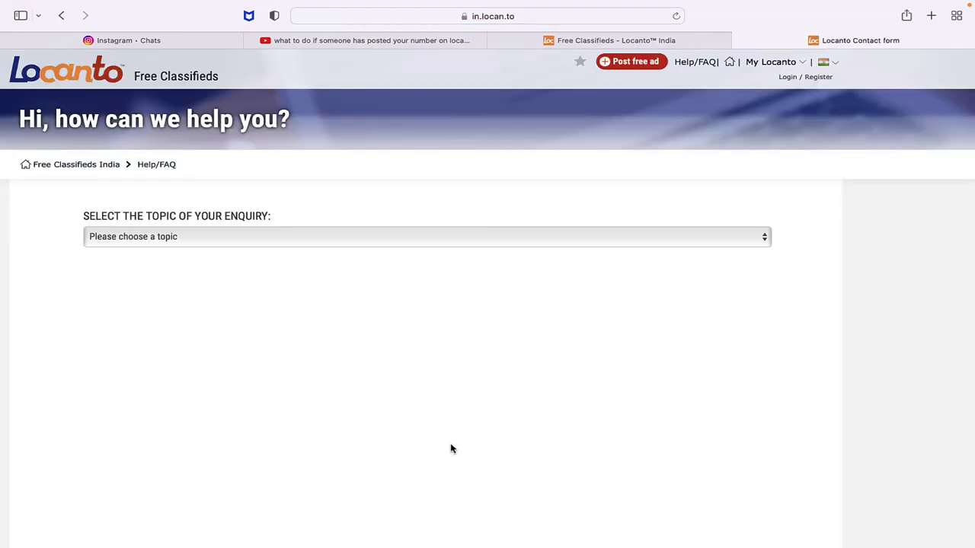
Choose topic 'About Ads on the Site' and question 'My phone number is on an ad on Locanto without my consent'.
click(131, 237)
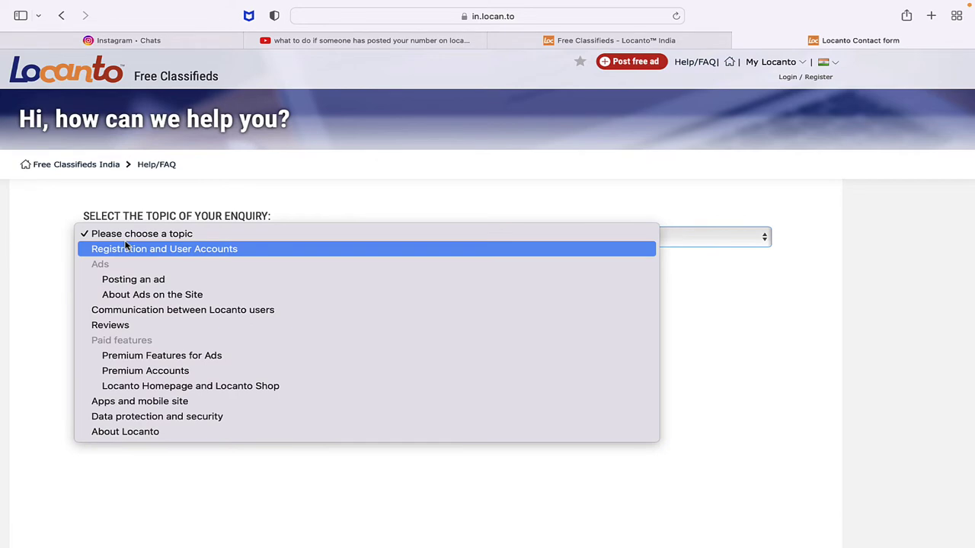
click(183, 299)
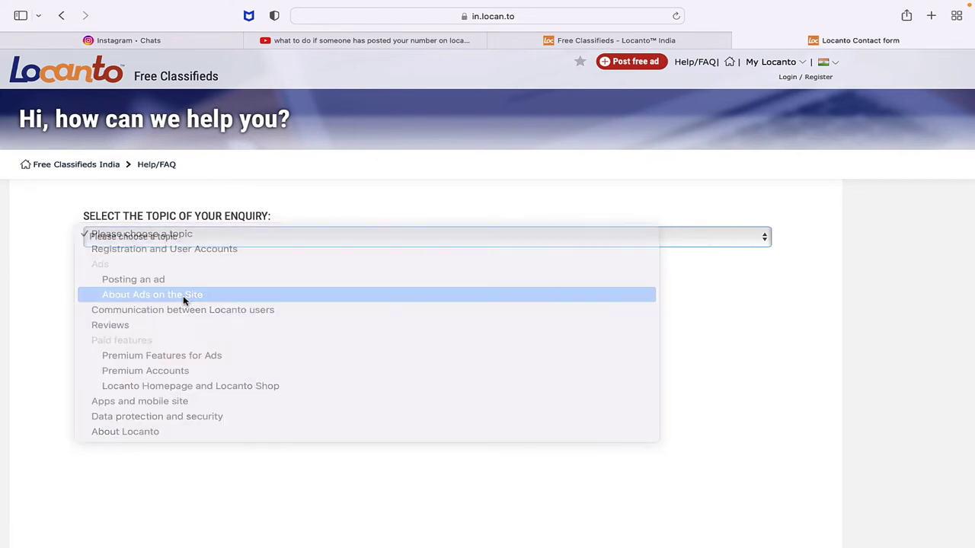
click(134, 303)
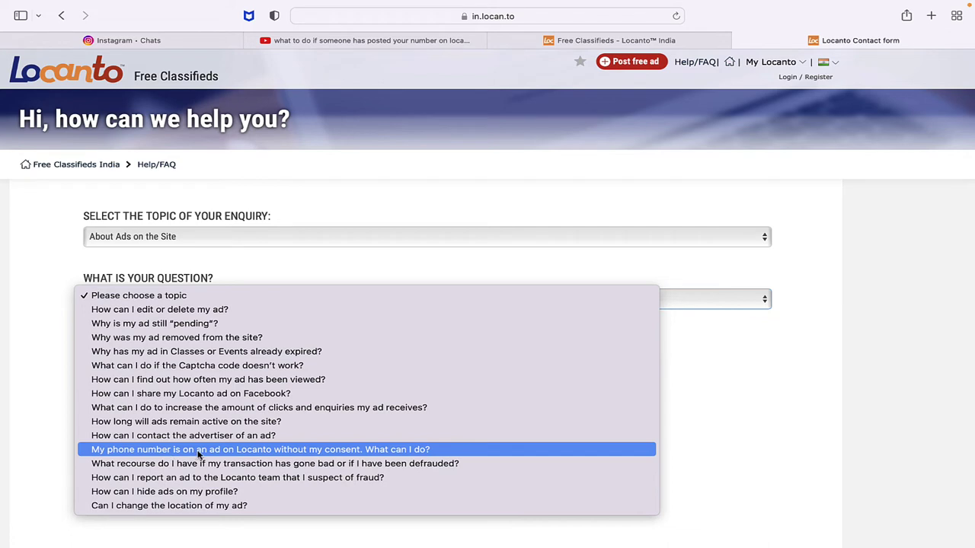
click(266, 450)
scroll(266, 453, down, 5)
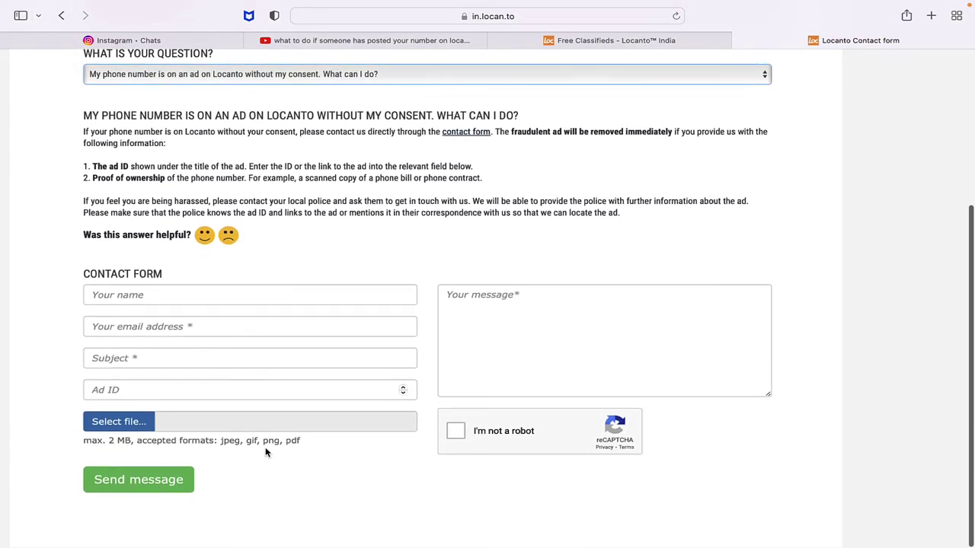
Fill in the sender's name and e-mail address on the contact form.
click(269, 305)
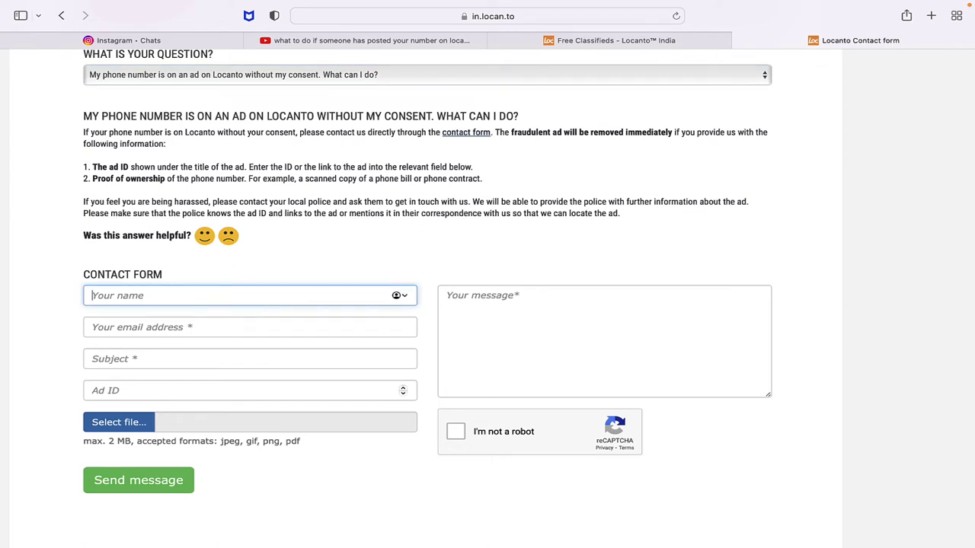
text(rob)
key(BackSpace)
key(BackSpace)
key(BackSpace)
text(abc)
key(Tab)
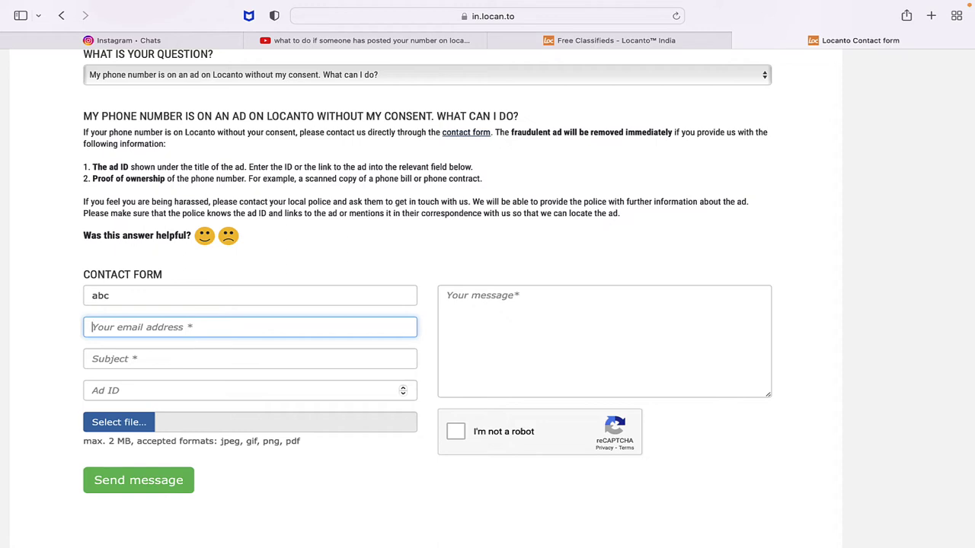
text(abc@)
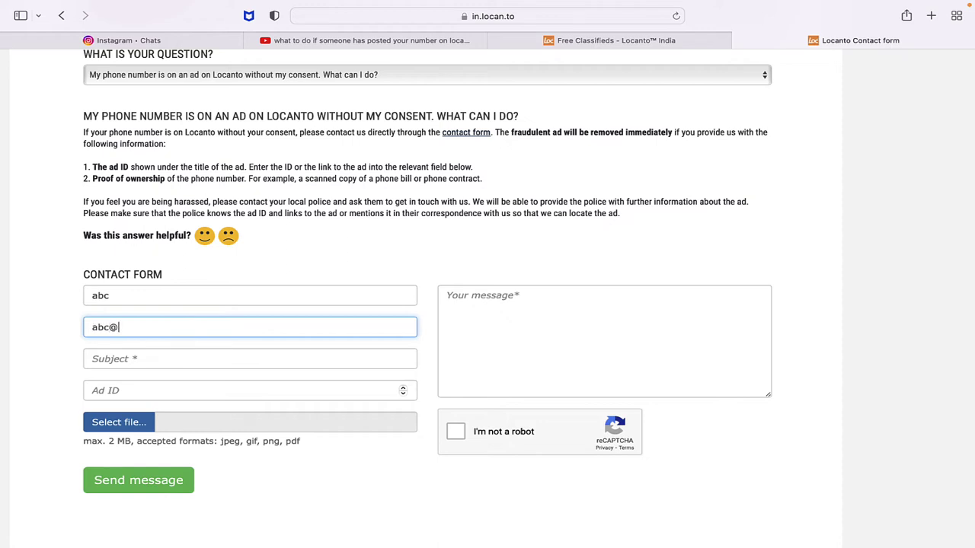
text(abc.ab.com)
Enter the subject 'my number is being used on location ad without my consent', then return to Instagram.
click(114, 358)
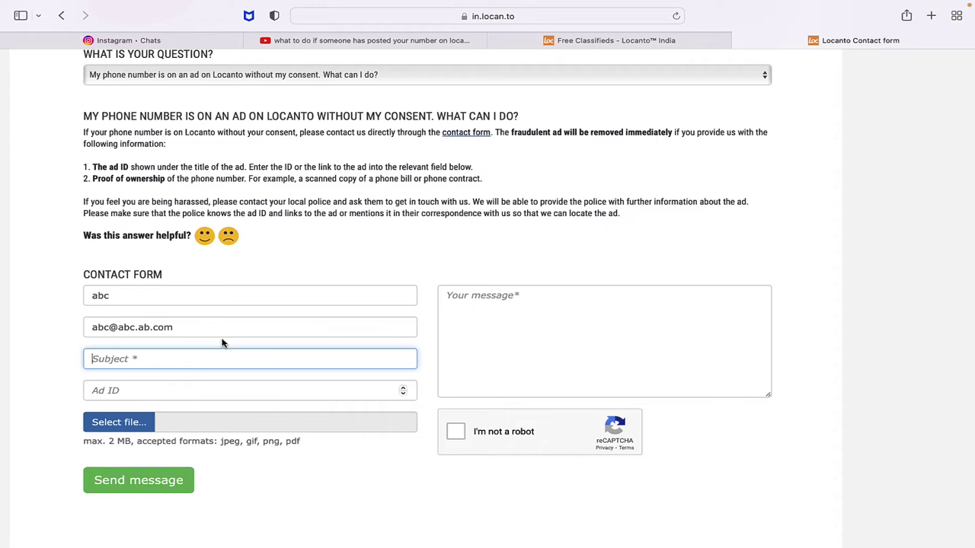
text(my number is being used)
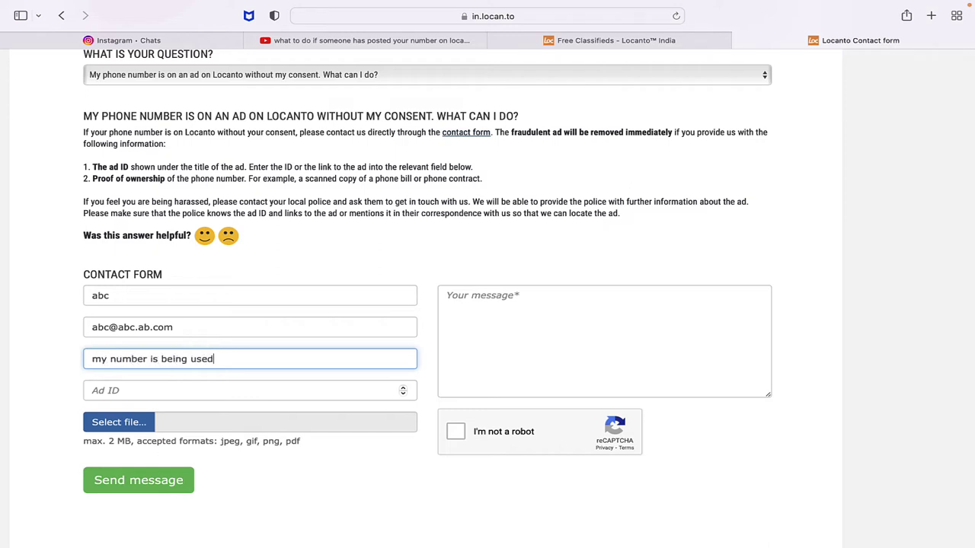
text( on locanton)
text( ad with a)
key(BackSpace)
key(BackSpace)
text(out my consent)
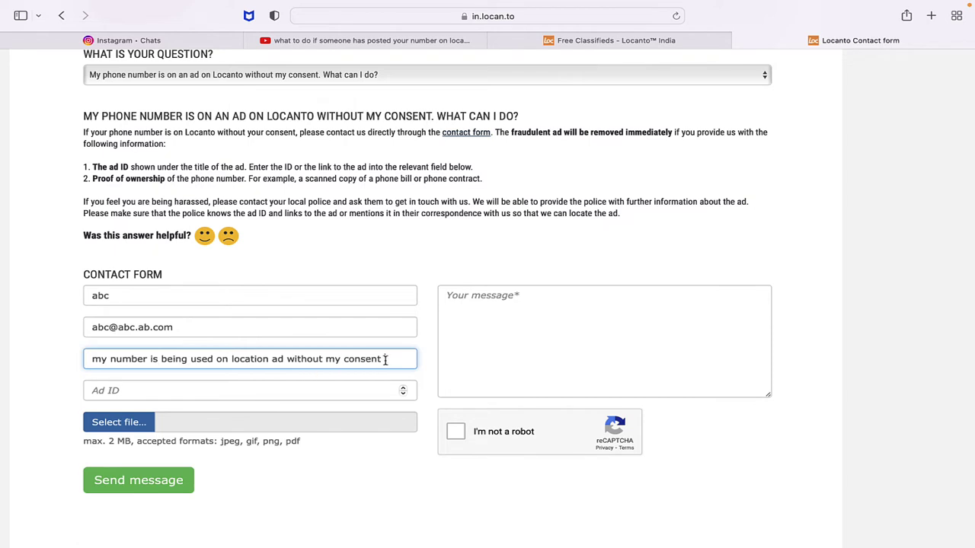
click(525, 353)
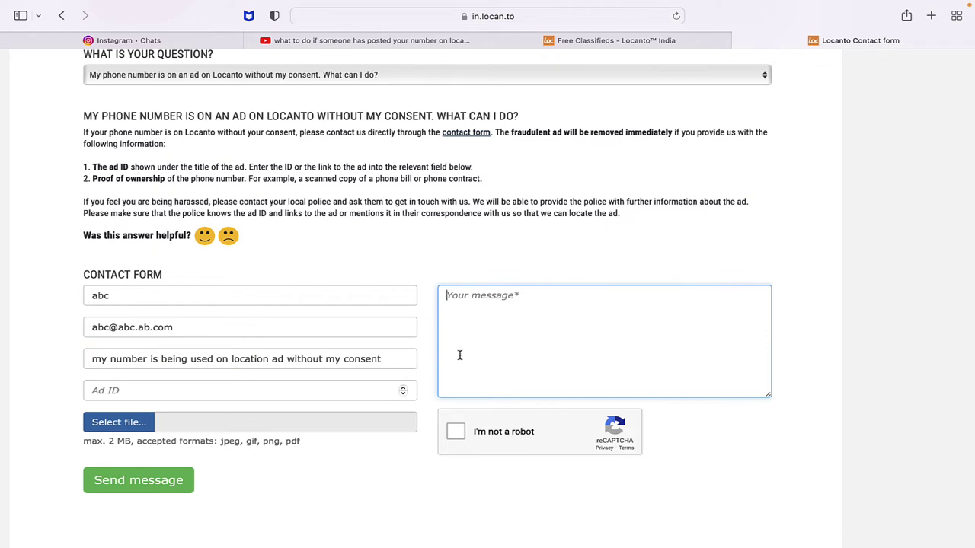
click(274, 393)
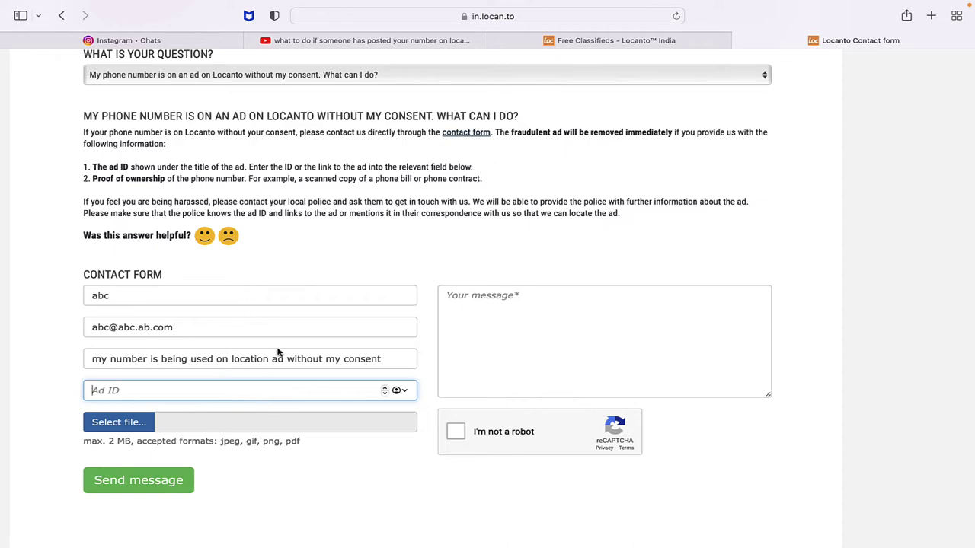
click(188, 41)
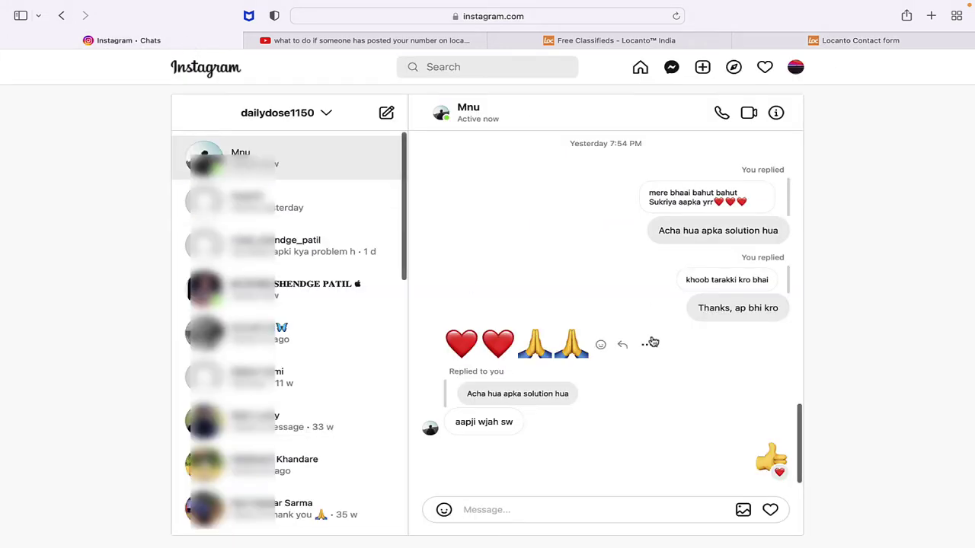
View the shared Locanto ad screenshot full-size in the Instagram chat, then return to the contact form.
scroll(523, 286, up, 5)
scroll(522, 288, up, 10)
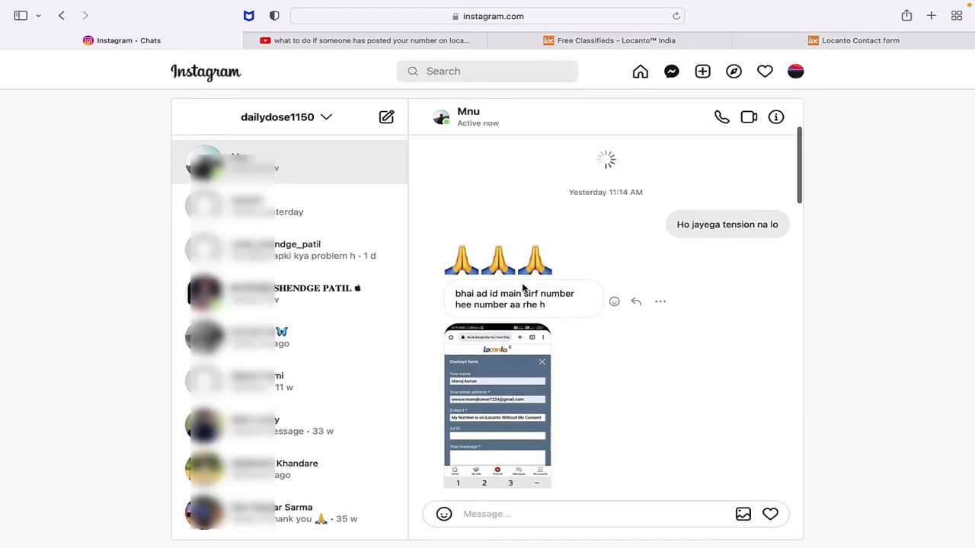
scroll(522, 288, up, 10)
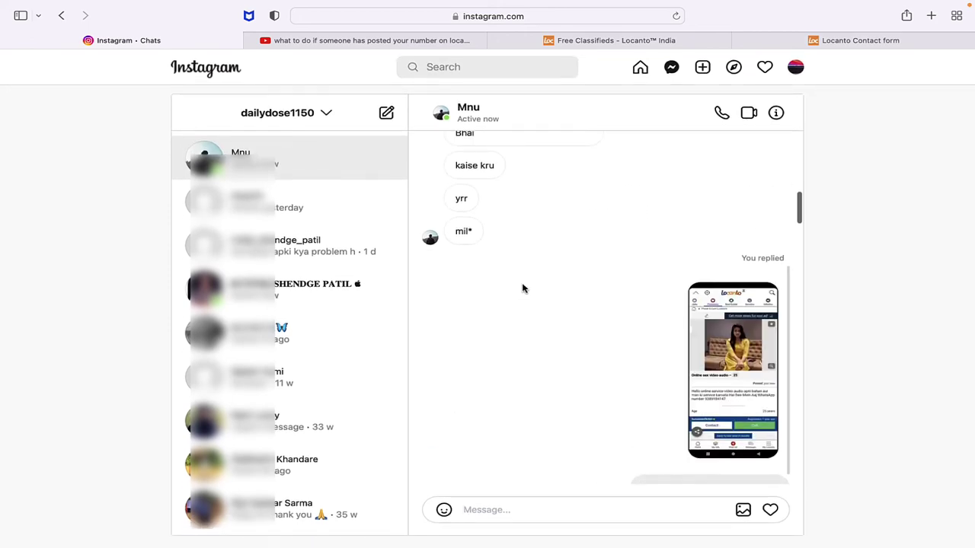
scroll(556, 387, down, 5)
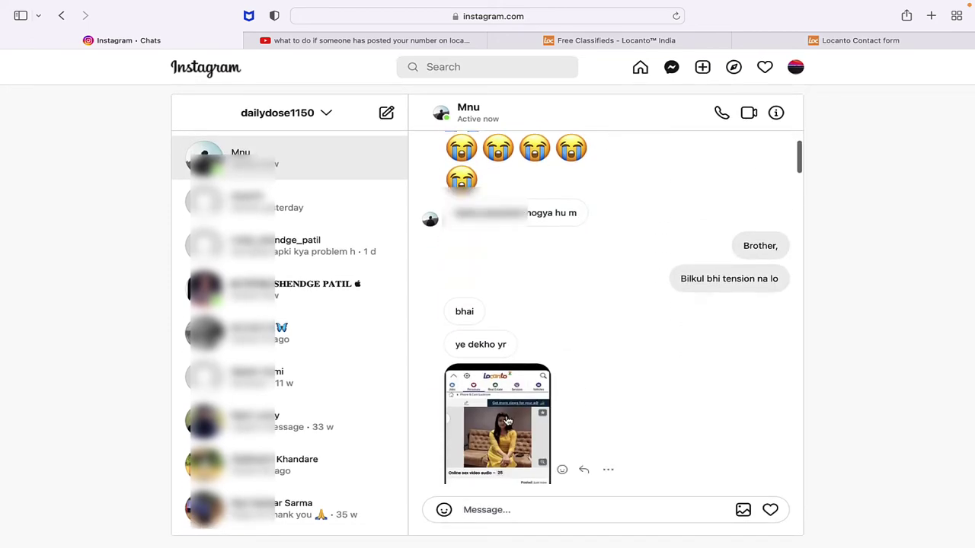
click(505, 419)
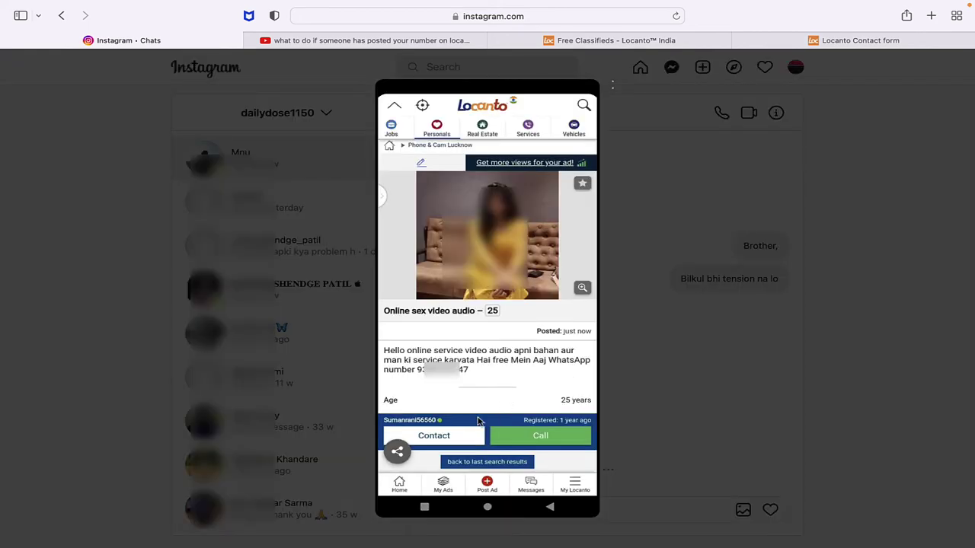
double_click(435, 422)
click(467, 411)
click(686, 214)
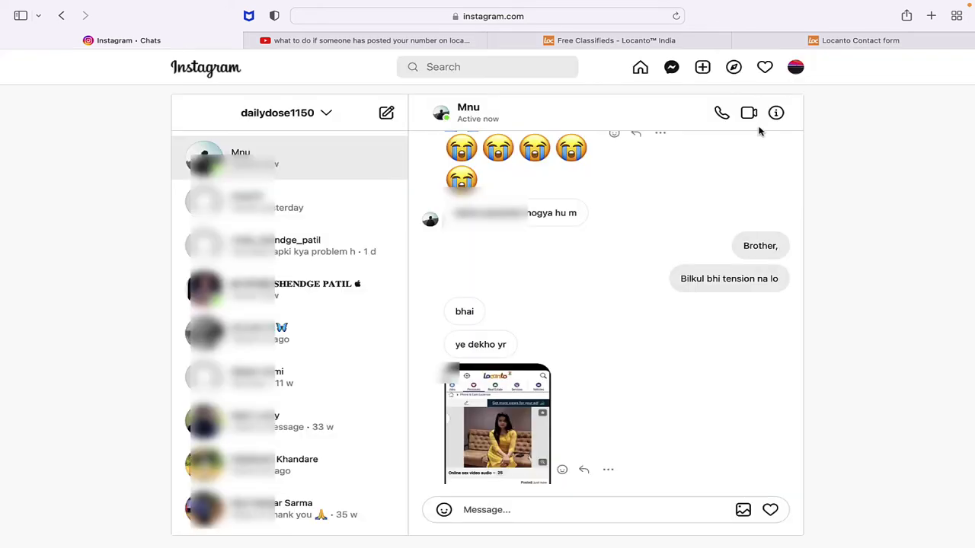
click(843, 46)
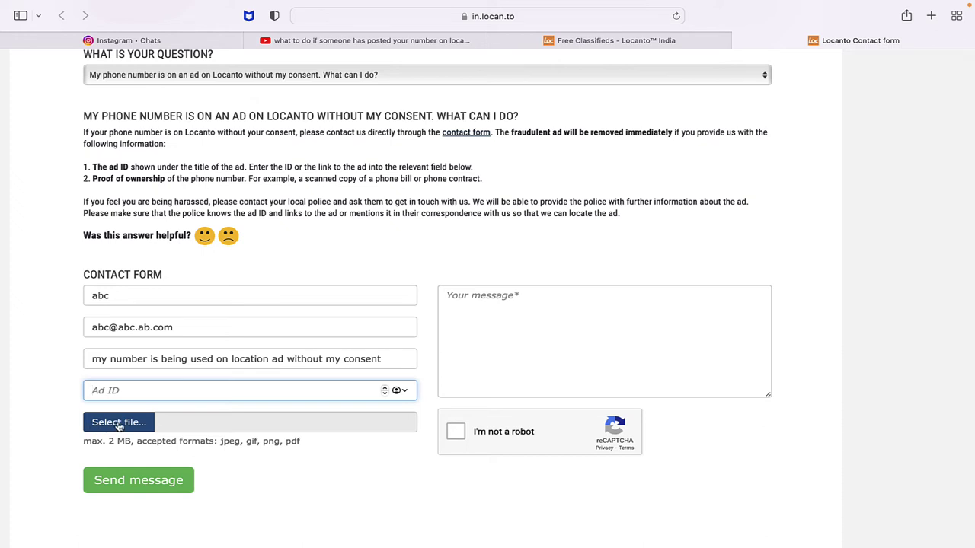
Draft a first message in the Your message box about receiving unwanted calls.
click(562, 339)
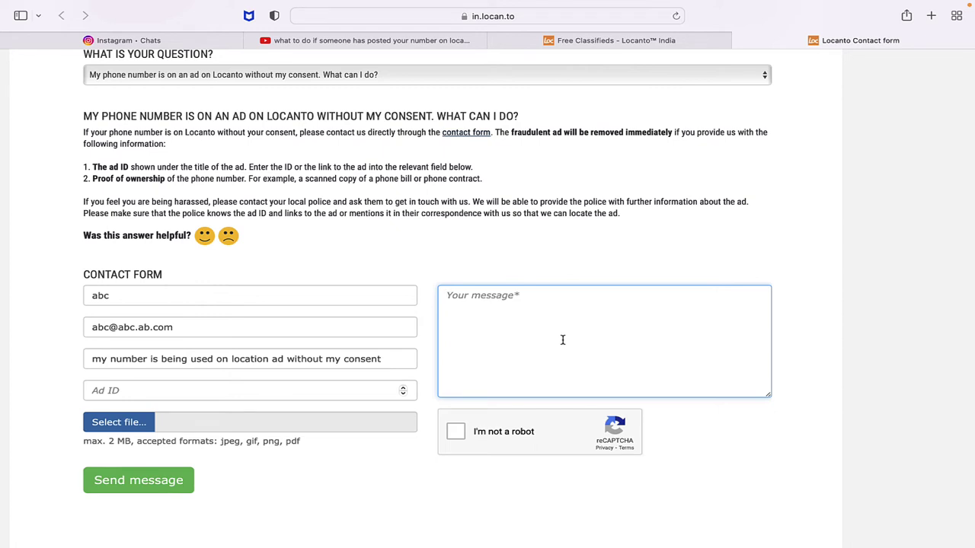
text(I have been recei)
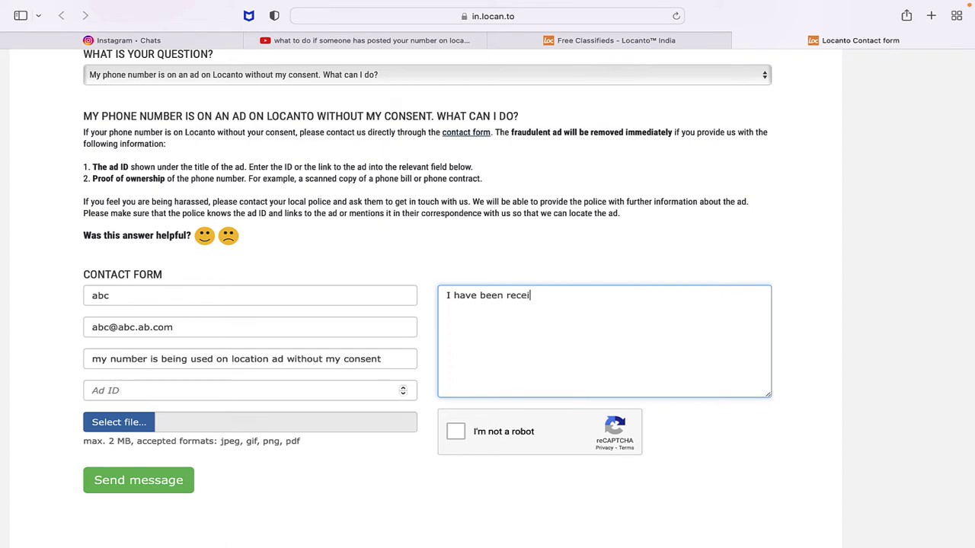
text(ving call from unwanted)
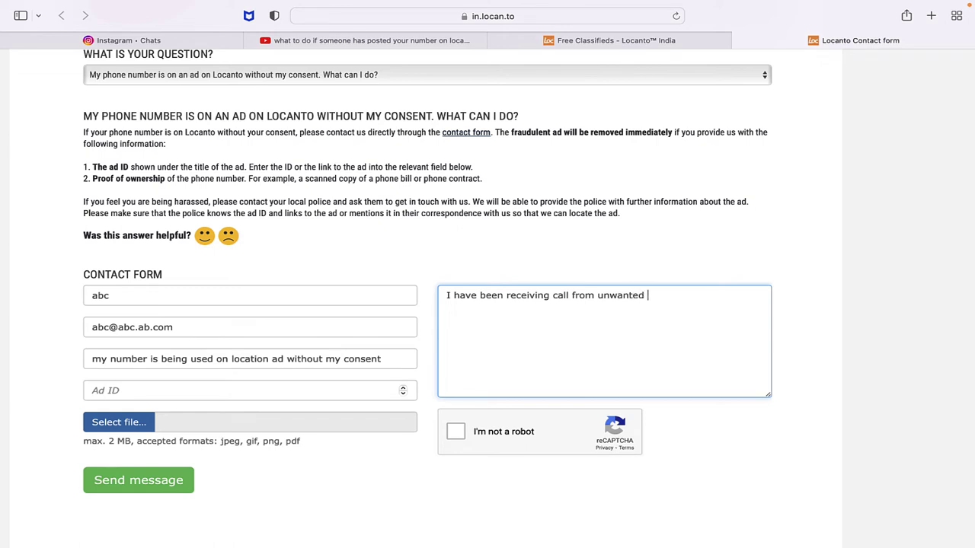
key(BackSpace)
key(BackSpace)
key(BackSpace)
key(BackSpace)
key(BackSpace)
key(BackSpace)
key(BackSpace)
key(BackSpace)
key(BackSpace)
key(BackSpace)
key(BackSpace)
key(BackSpace)
key(BackSpace)
key(BackSpace)
click(553, 295)
text(unwanted)
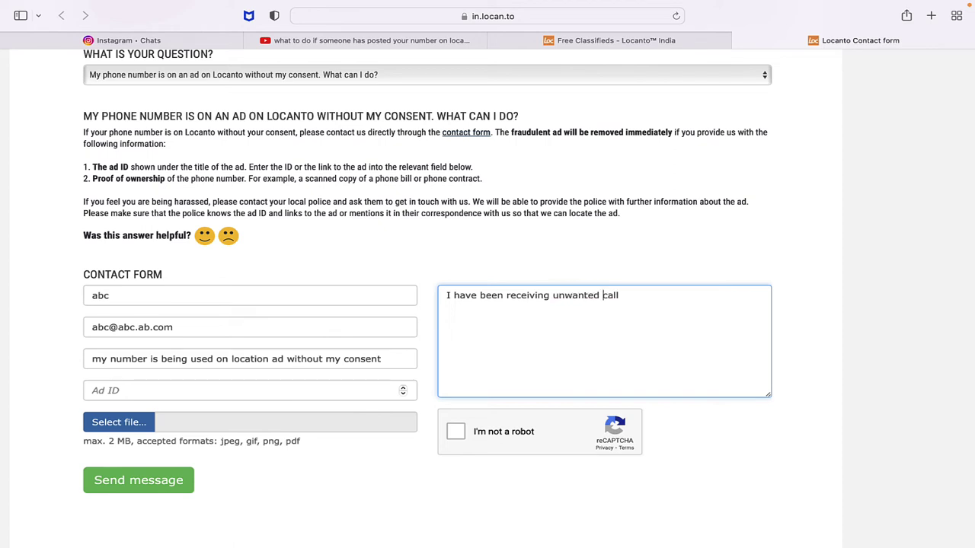
click(563, 339)
text(s and)
Replace it with 'My number is being used in locanto ad, but I don't know the ad Id. Please remove my number' plus the phone number.
key(super+a)
key(BackSpace)
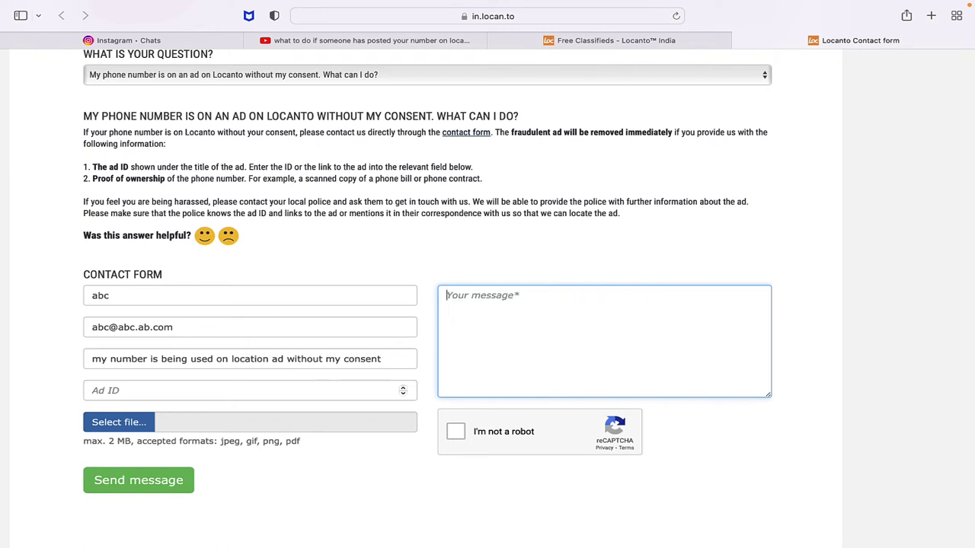
text(My number )
text(is sti)
key(BackSpace)
key(BackSpace)
key(BackSpace)
key(BackSpace)
key(BackSpace)
key(BackSpace)
text(is being )
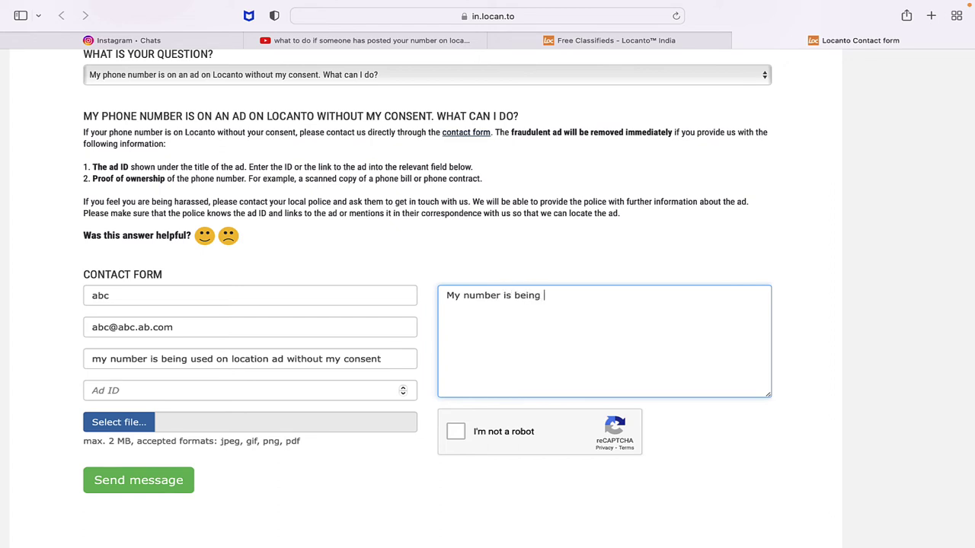
text(used in )
text(locanto ads)
key(BackSpace)
key(BackSpace)
text(s)
key(BackSpace)
key(BackSpace)
text(, but I)
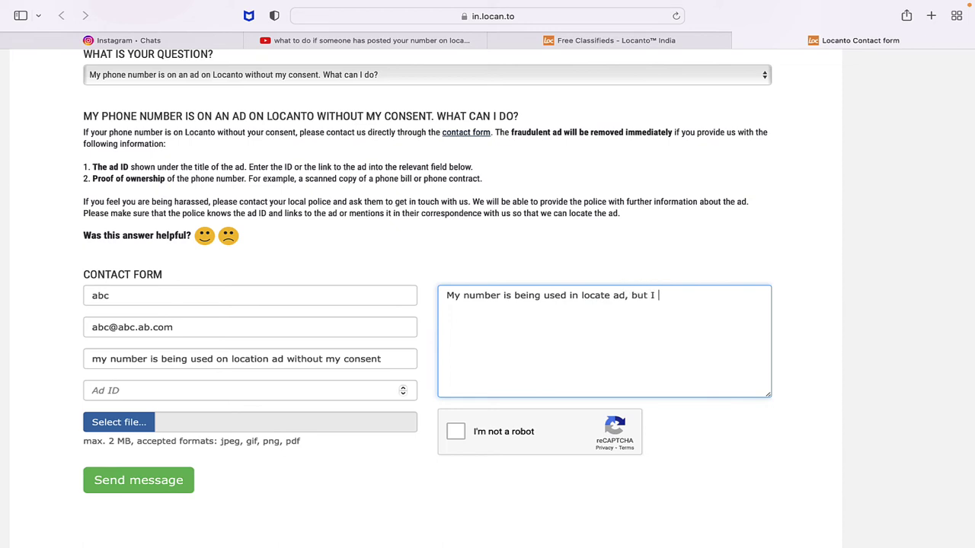
text( don't know the ad Id. Please )
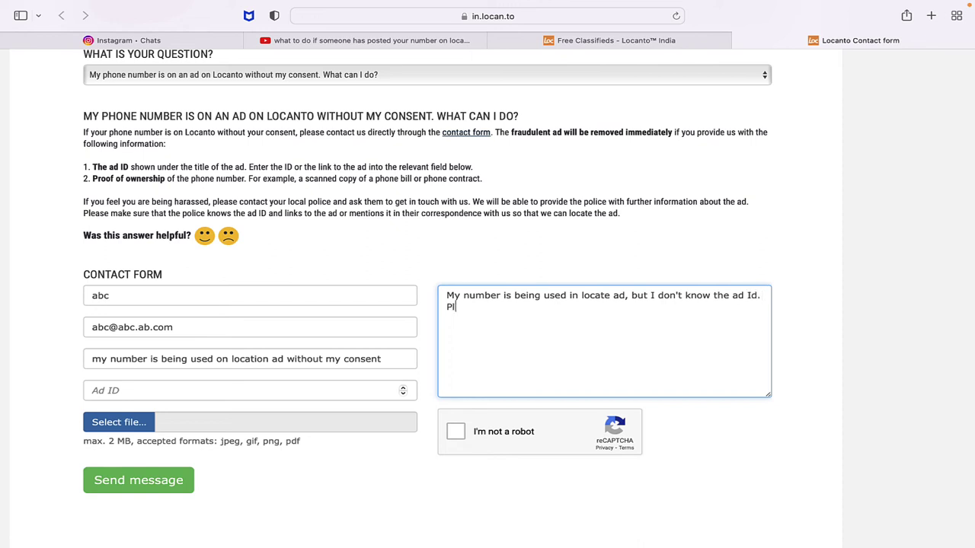
text(remove my number)
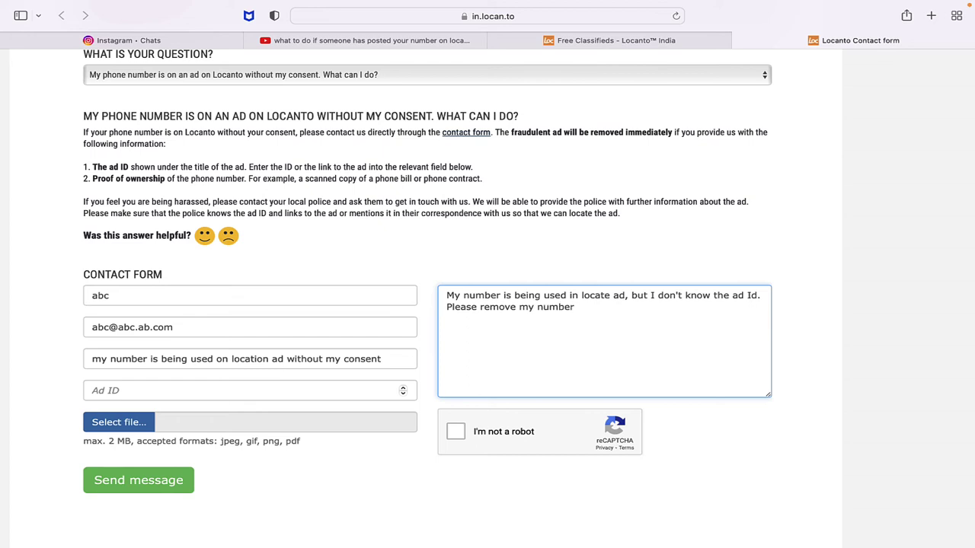
text( 99999999 a)
key(BackSpace)
key(Return)
text(V)
key(BackSpace)
key(BackSpace)
Tick I'm not a robot and select all the crosswalk tiles in the reCAPTCHA challenge.
click(455, 432)
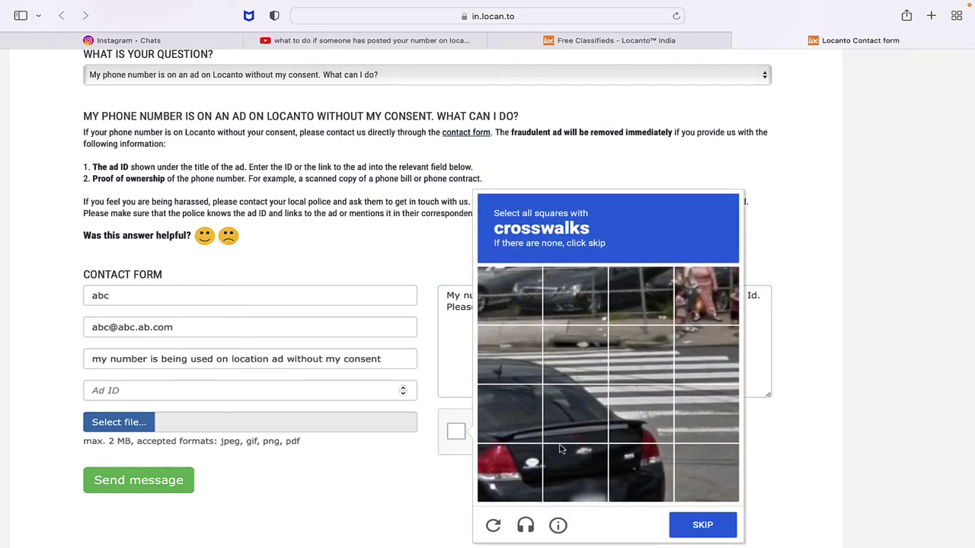
click(533, 418)
click(590, 418)
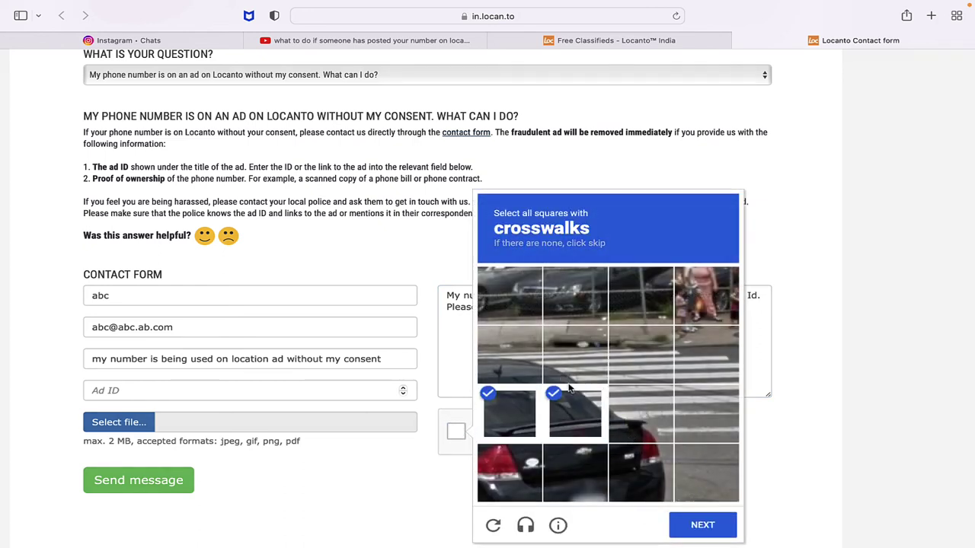
click(510, 414)
click(575, 414)
click(575, 354)
click(625, 371)
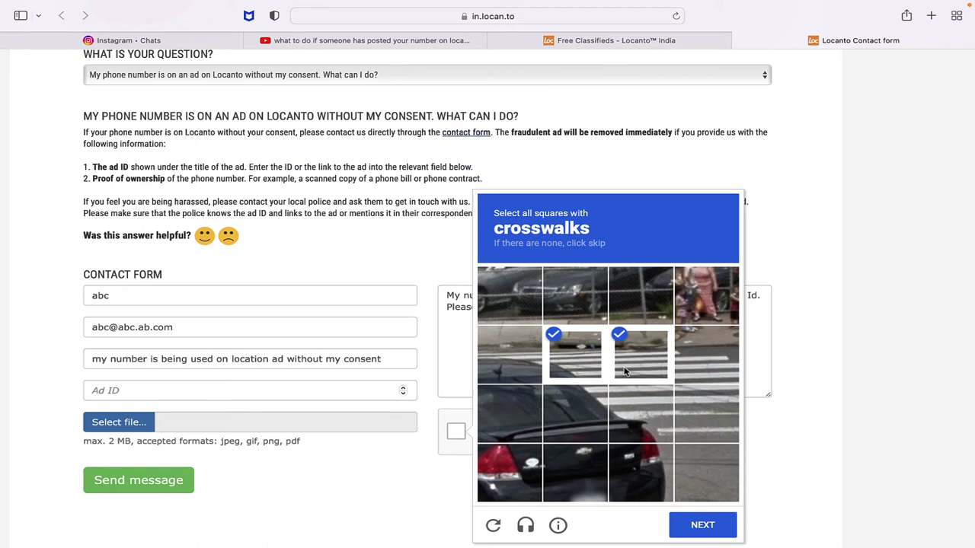
click(713, 362)
click(710, 391)
click(658, 419)
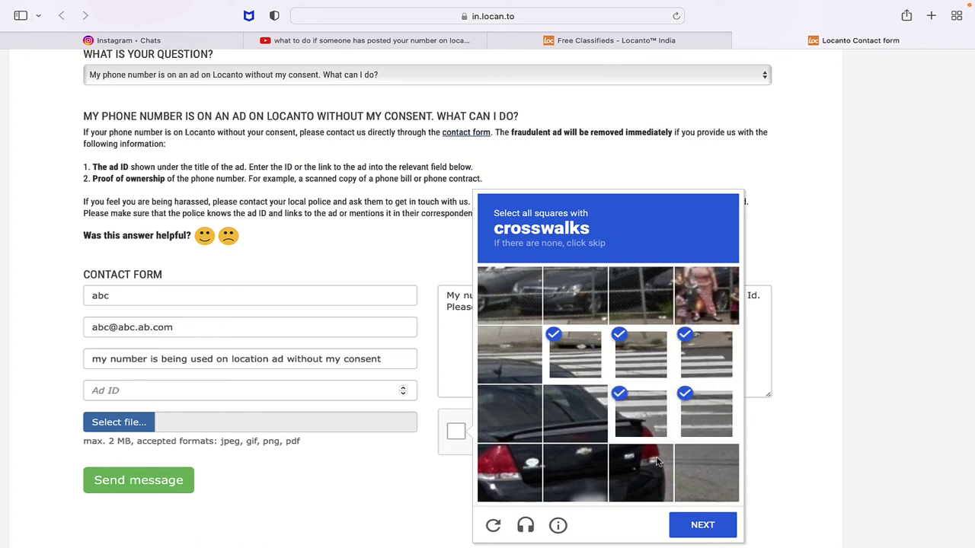
click(525, 345)
click(705, 531)
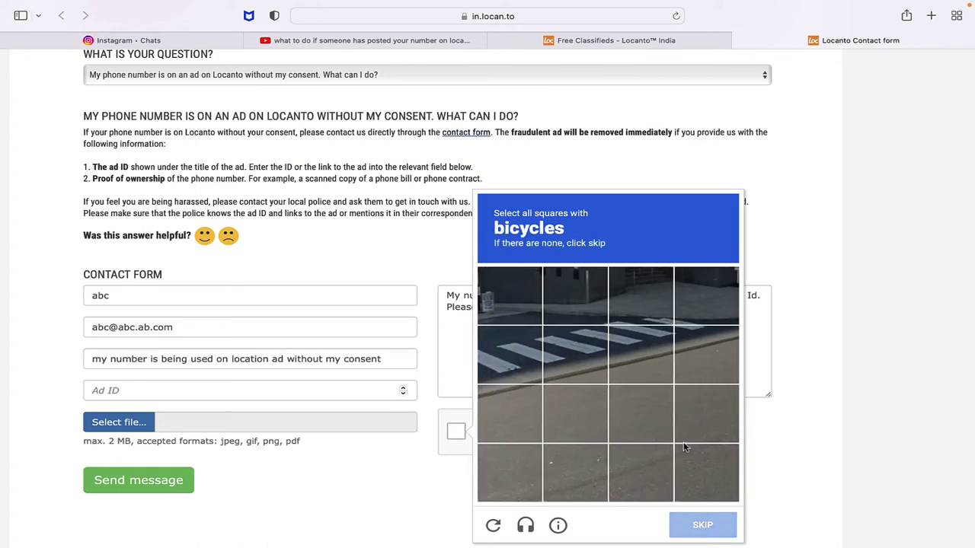
Skip the bicycle challenge and send the completed complaint form.
click(586, 352)
click(586, 352)
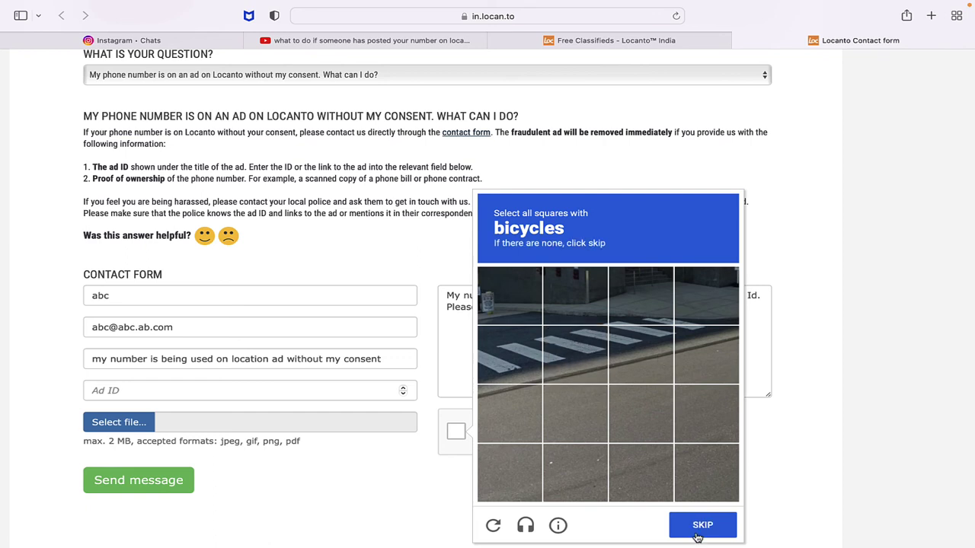
click(699, 526)
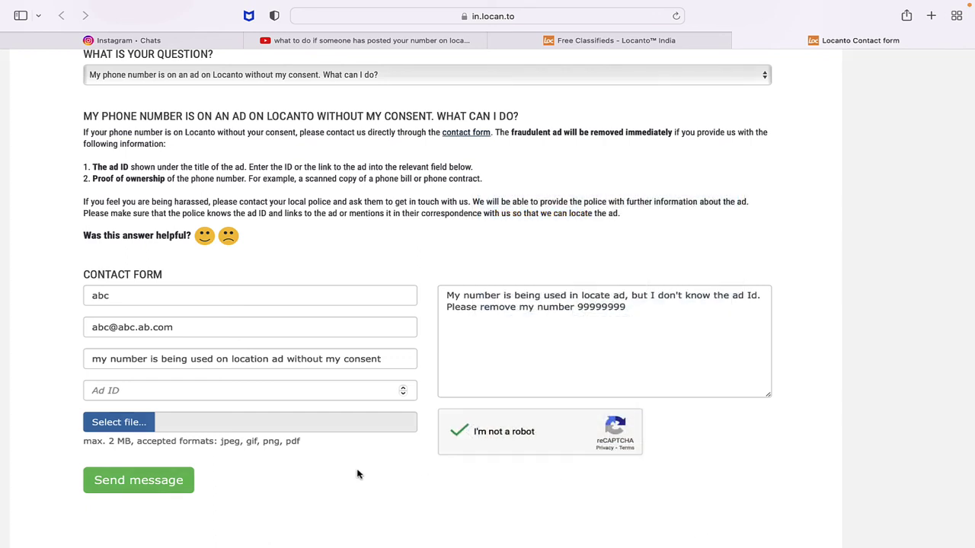
click(145, 486)
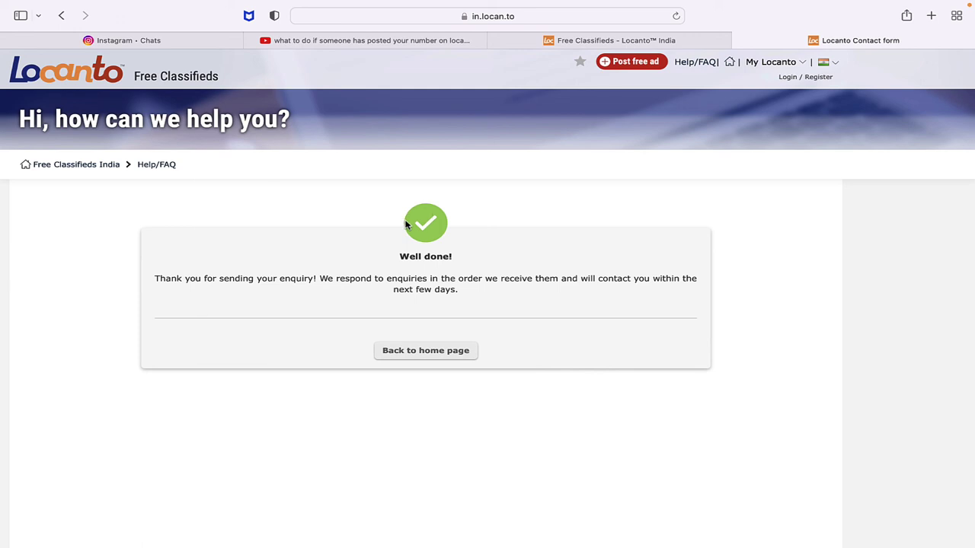
Return to the Instagram chat and scroll up to the earliest messages about the number on Locanto.
click(182, 40)
scroll(307, 230, down, 10)
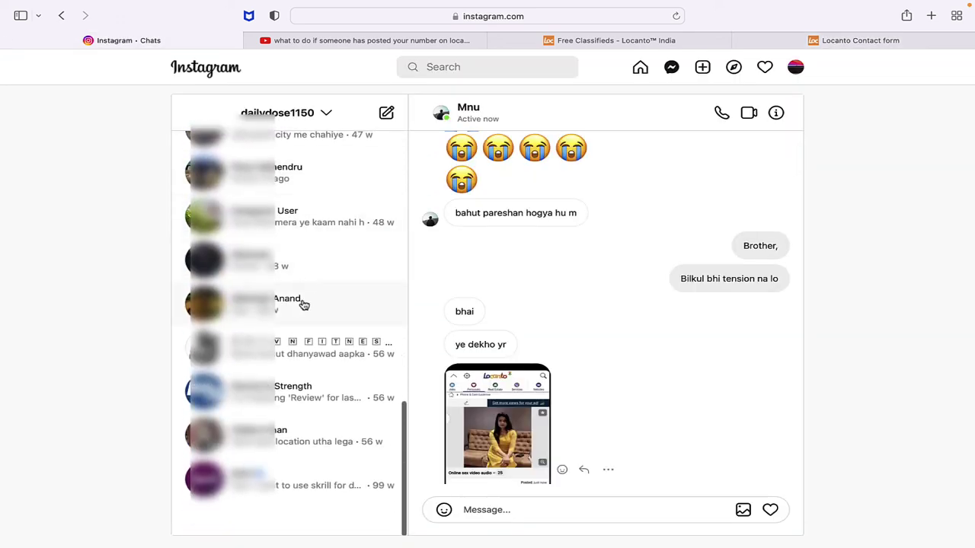
scroll(305, 303, up, 10)
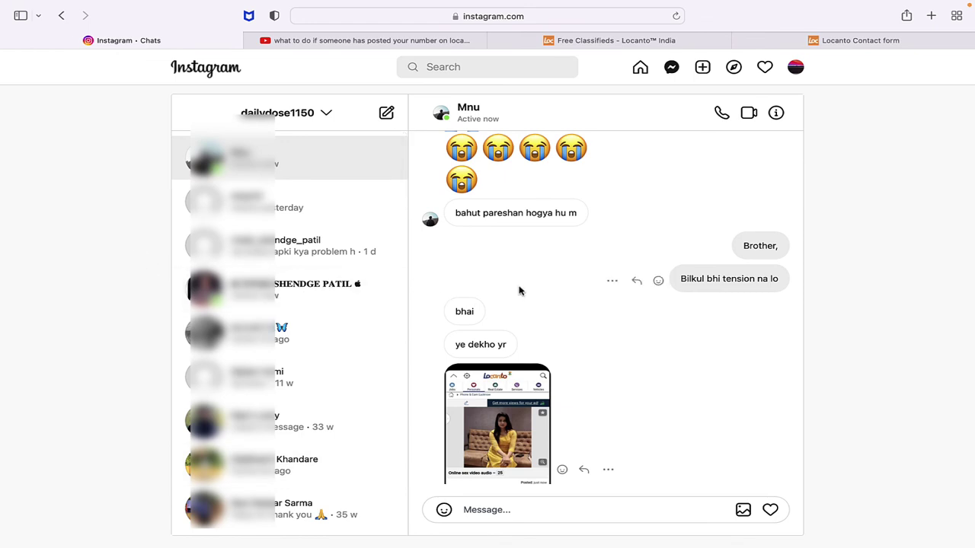
scroll(518, 289, up, 5)
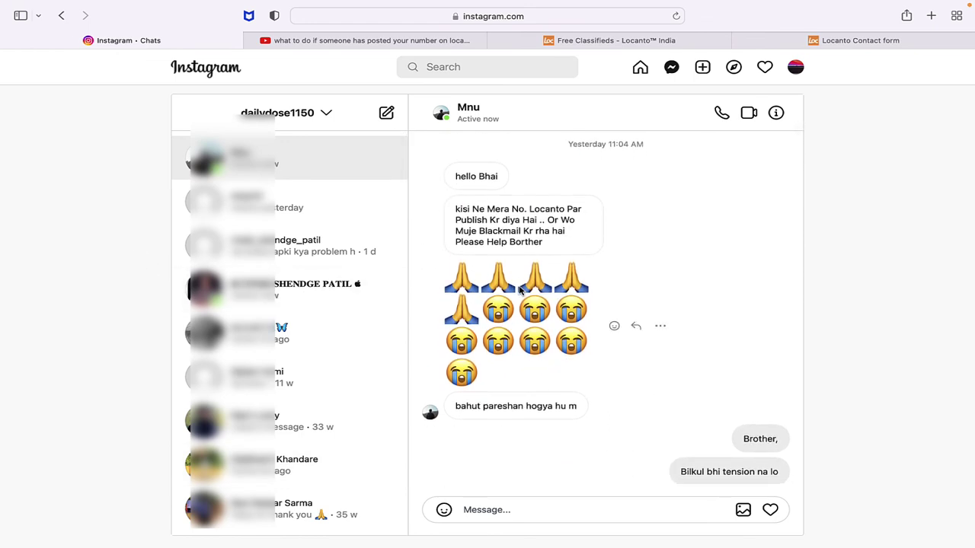